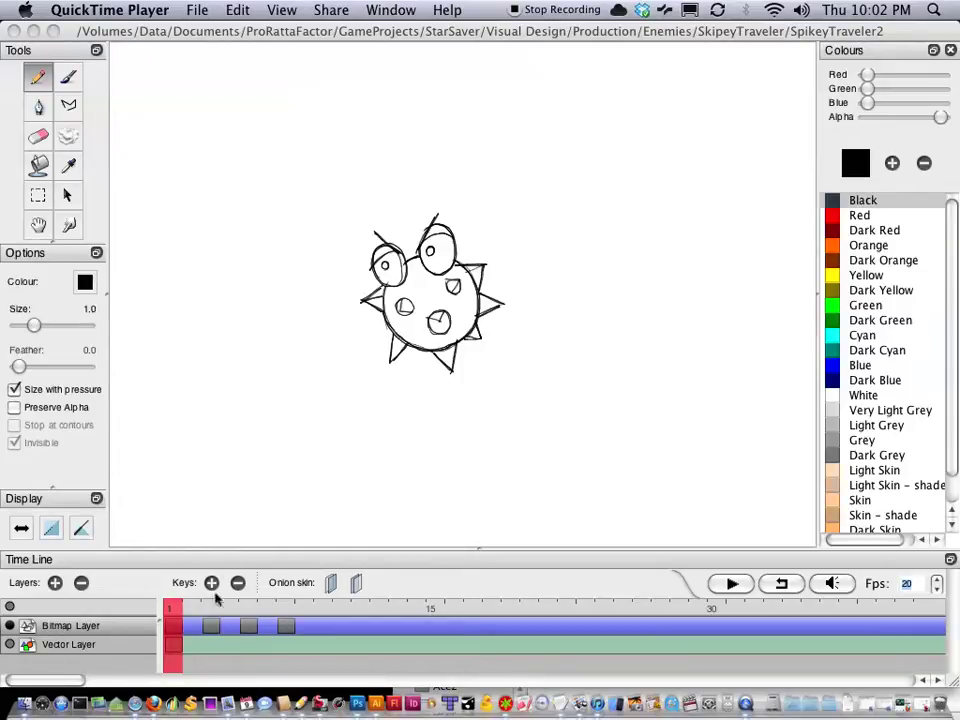
- Add a keyframe at frame 2 of the Bitmap Layer and show both the previous and next frames as onion skins
mouse_move(189, 610)
left_mouse_down()
mouse_move(270, 612)
mouse_move(176, 620)
mouse_move(229, 617)
mouse_move(173, 610)
left_mouse_up()
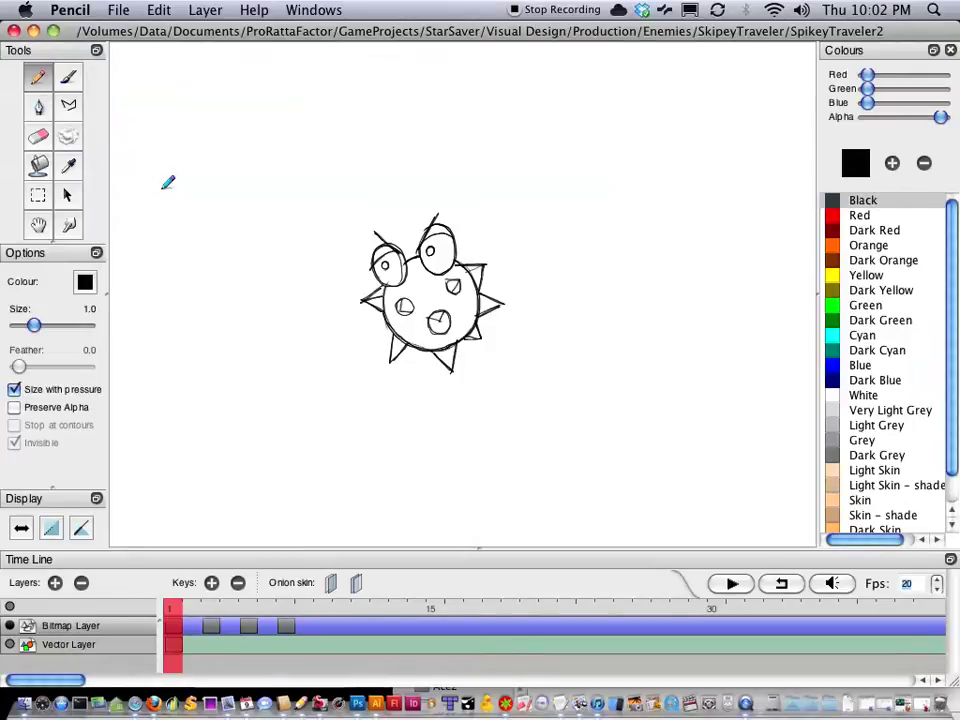
mouse_move(175, 609)
left_mouse_down()
mouse_move(242, 605)
mouse_move(170, 608)
left_mouse_up()
mouse_move(175, 606)
left_mouse_down()
mouse_move(267, 610)
mouse_move(172, 610)
mouse_move(190, 610)
left_mouse_up()
left_click(211, 582)
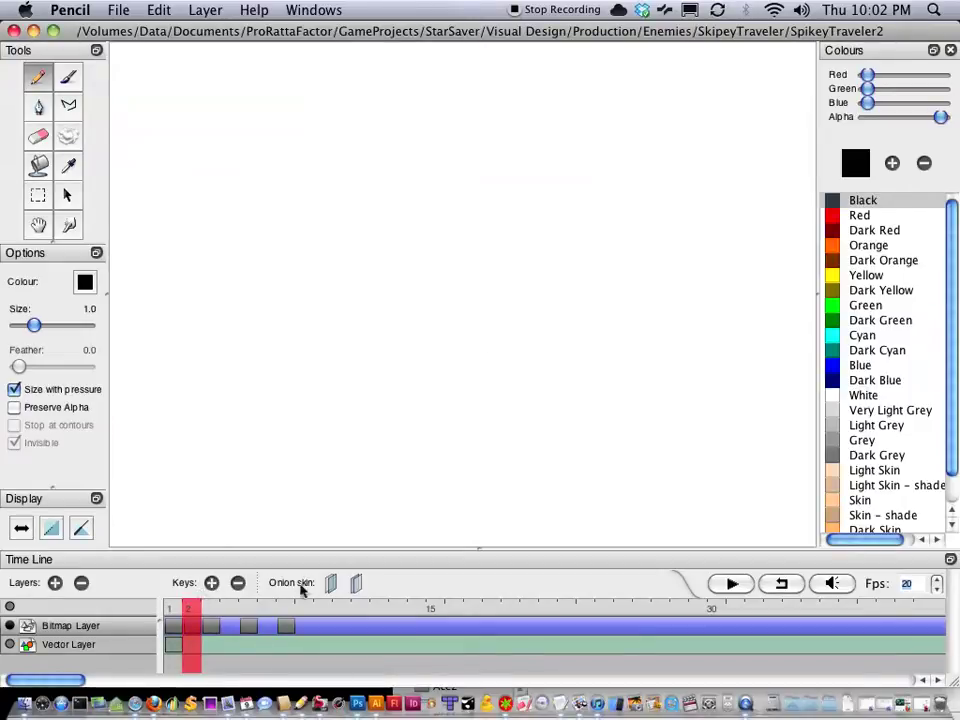
left_click(355, 582)
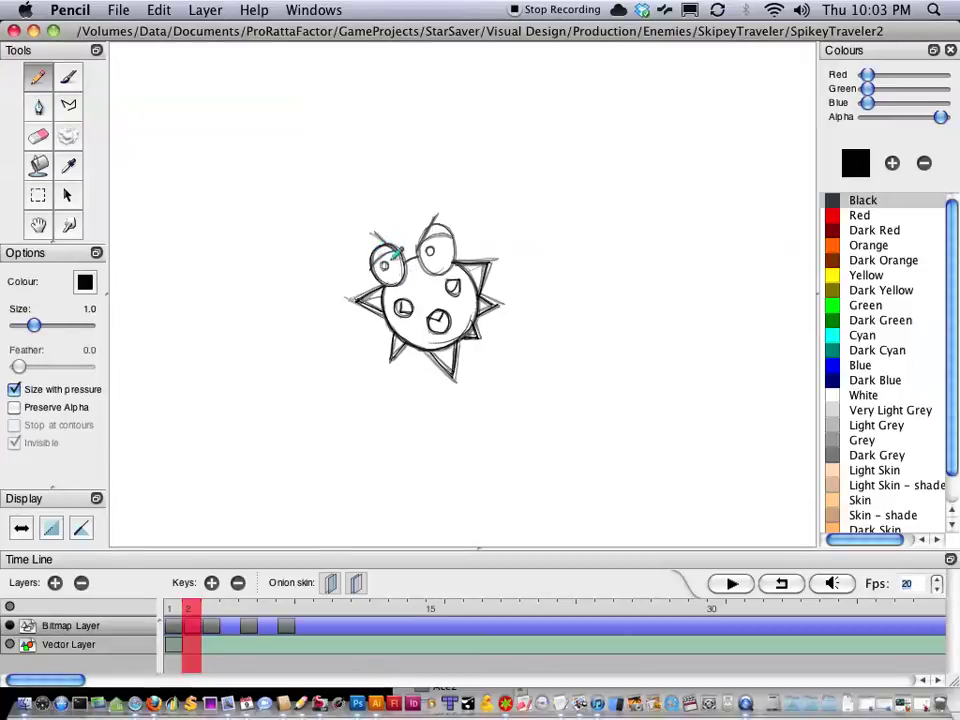
- Trace the in-between drawing of the spiky creature on frame 2, including its eyes and pupils, and compare it with frame 1
mouse_move(395, 253)
left_mouse_down()
mouse_move(374, 262)
mouse_move(401, 244)
mouse_move(387, 262)
left_mouse_up()
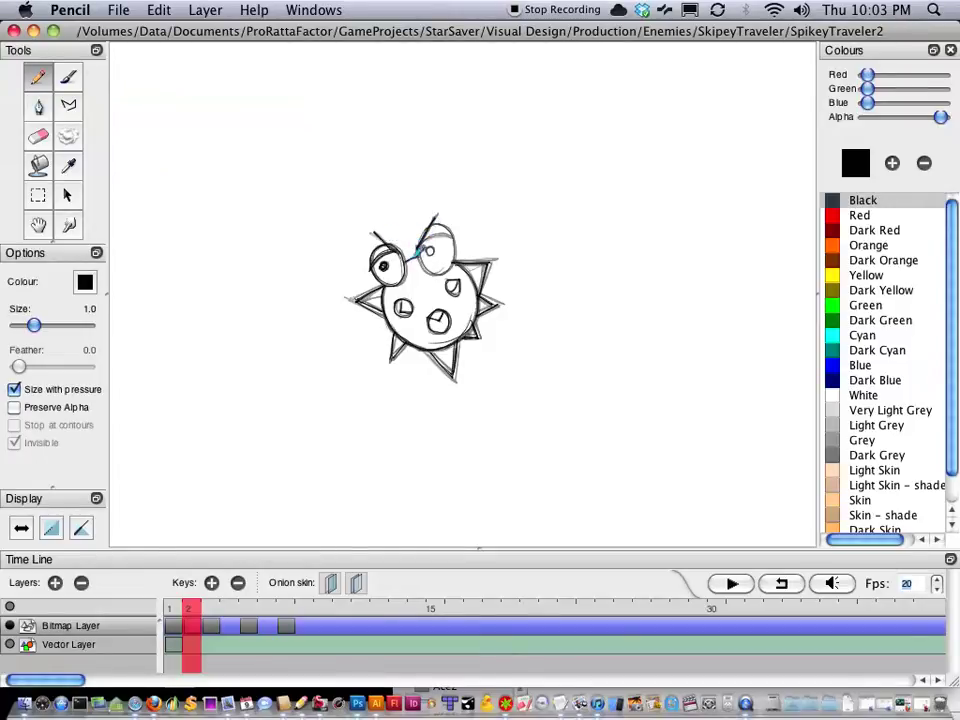
mouse_move(432, 228)
left_mouse_down()
mouse_move(455, 245)
mouse_move(435, 272)
mouse_move(454, 256)
left_mouse_up()
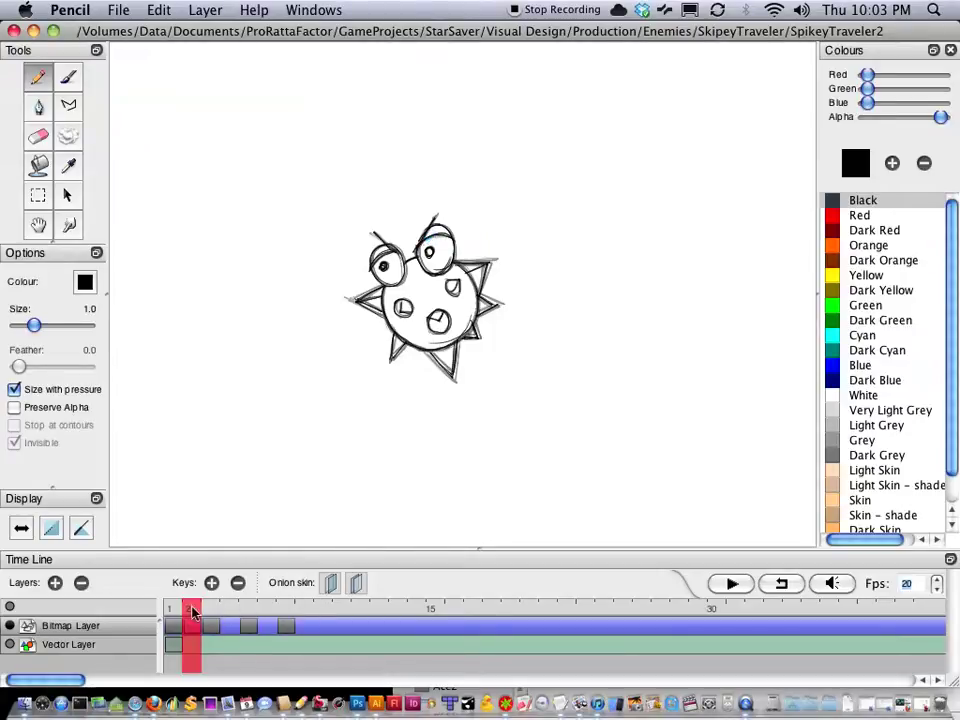
mouse_move(190, 606)
left_mouse_down()
mouse_move(227, 610)
mouse_move(176, 610)
left_mouse_up()
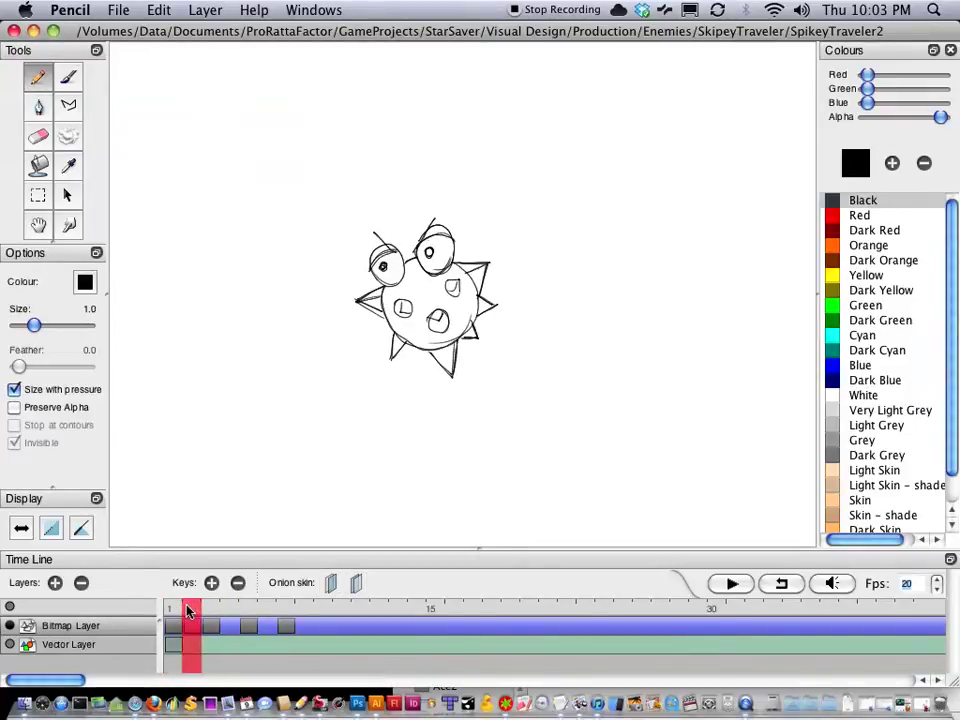
- Add a keyframe at frame 4 of the Bitmap Layer and show the previous and next frames as onion skins
left_click_drag(209, 612, 226, 609)
left_click(211, 583)
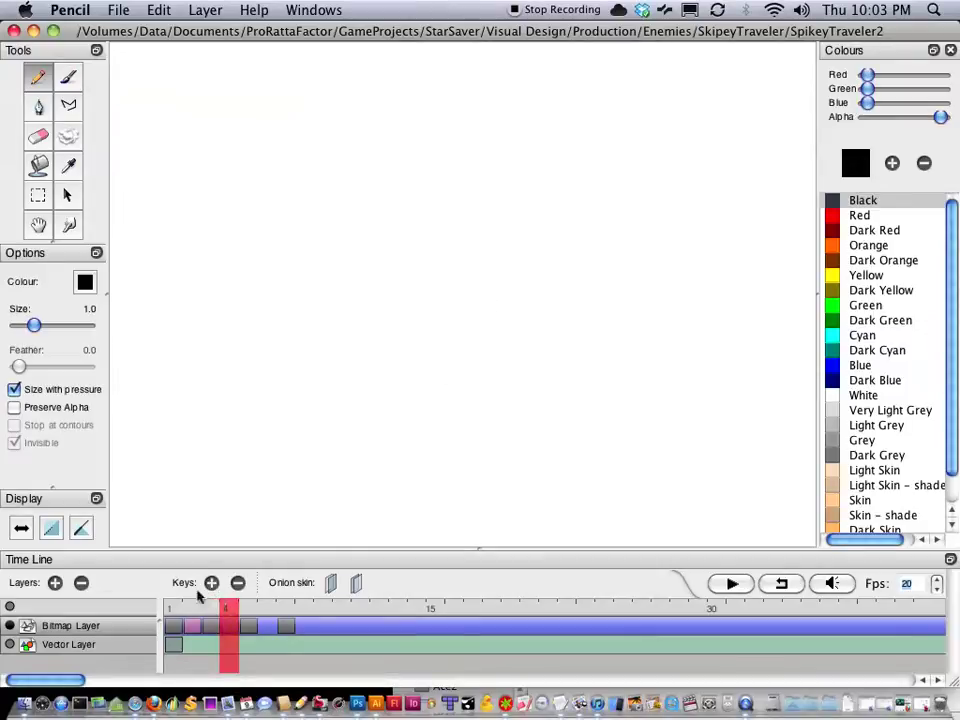
left_click(332, 582)
left_click(356, 582)
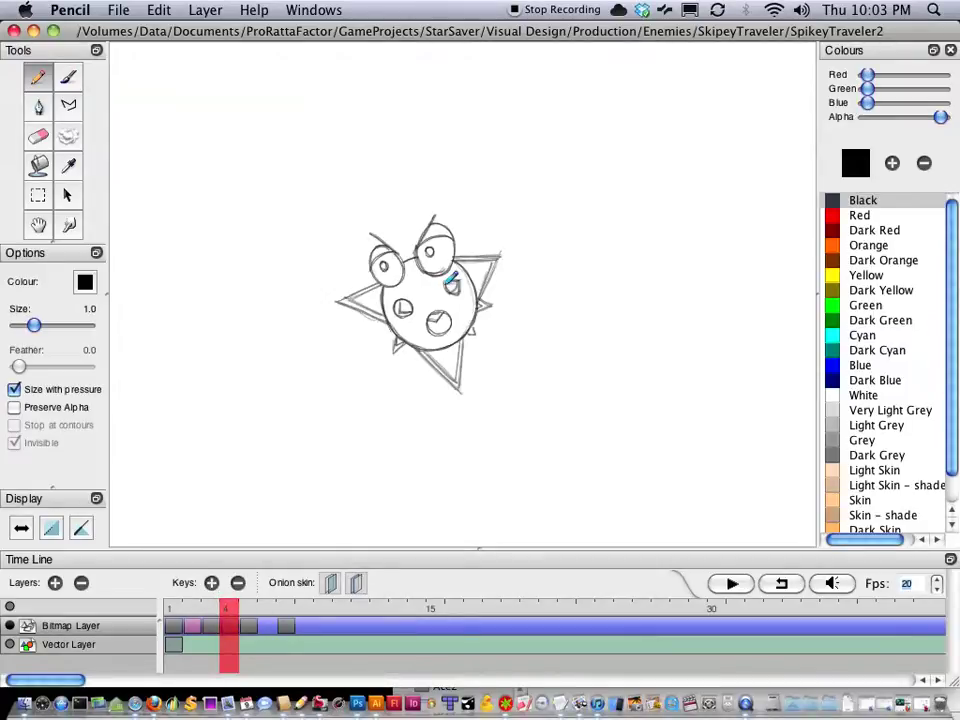
- Trace the creature's spikes, spots and eyes on frame 4, and hide the onion skins to check the drawing
mouse_move(446, 284)
left_mouse_down()
mouse_move(492, 250)
mouse_move(458, 257)
mouse_move(498, 258)
mouse_move(458, 256)
mouse_move(503, 253)
mouse_move(482, 298)
mouse_move(499, 257)
left_mouse_up()
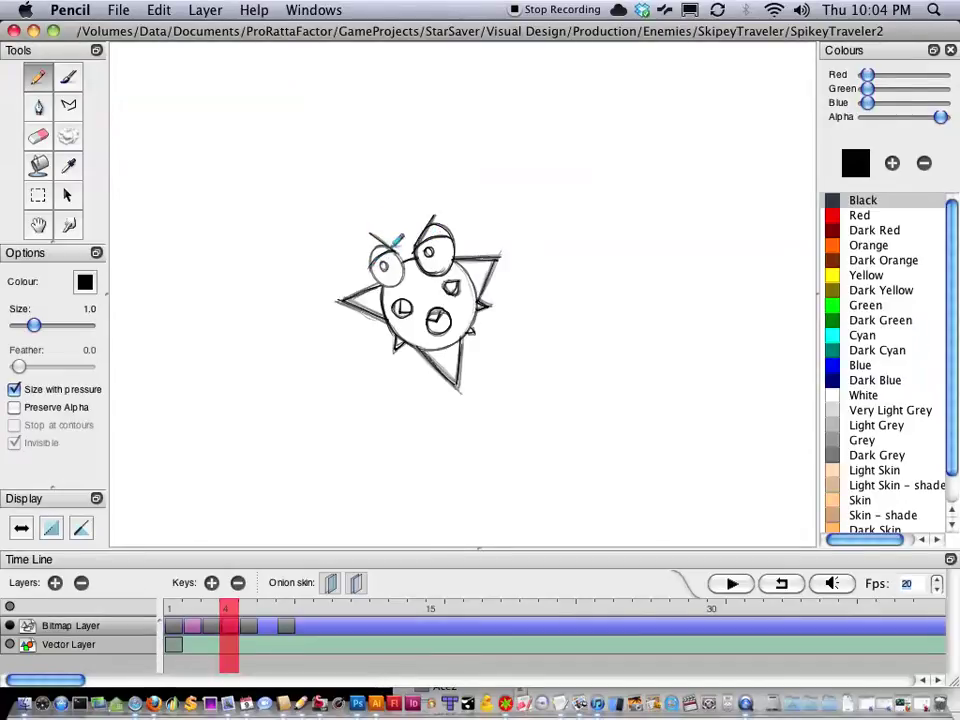
left_click_drag(370, 233, 398, 252)
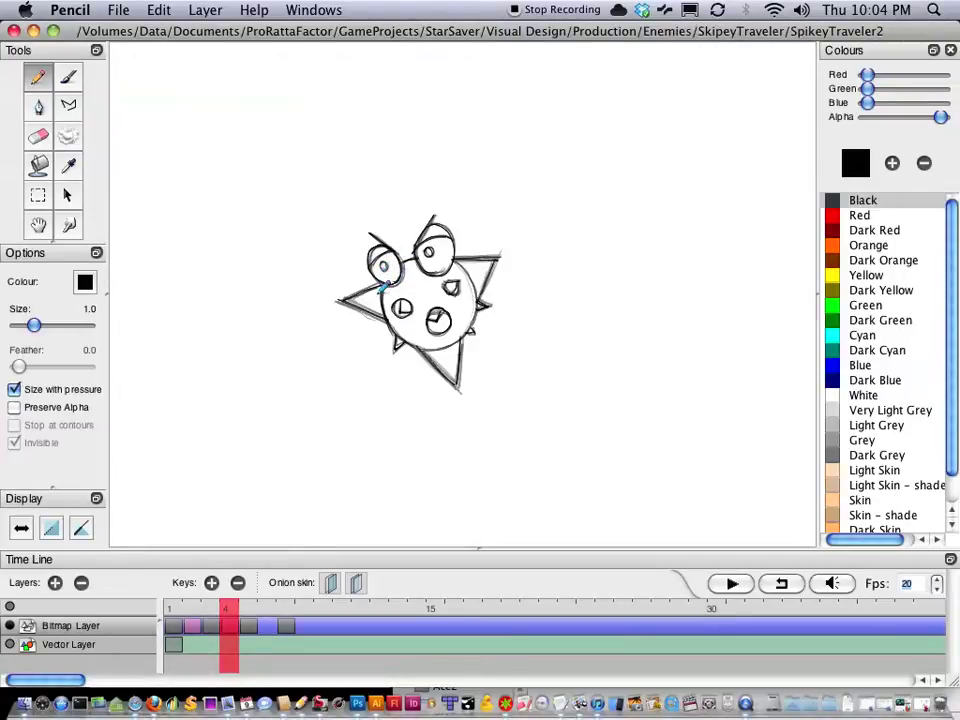
left_click(335, 584)
left_click(351, 582)
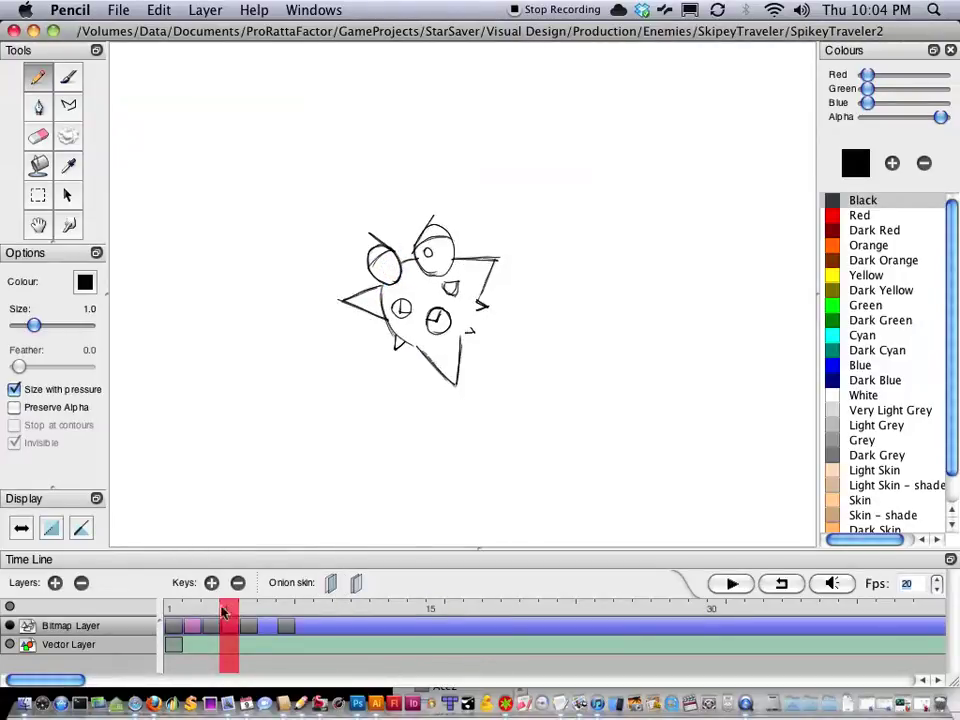
- Complete the creature's body outline and missing pupil on frame 4 with onion skins shown, and hide them when done
left_click(331, 584)
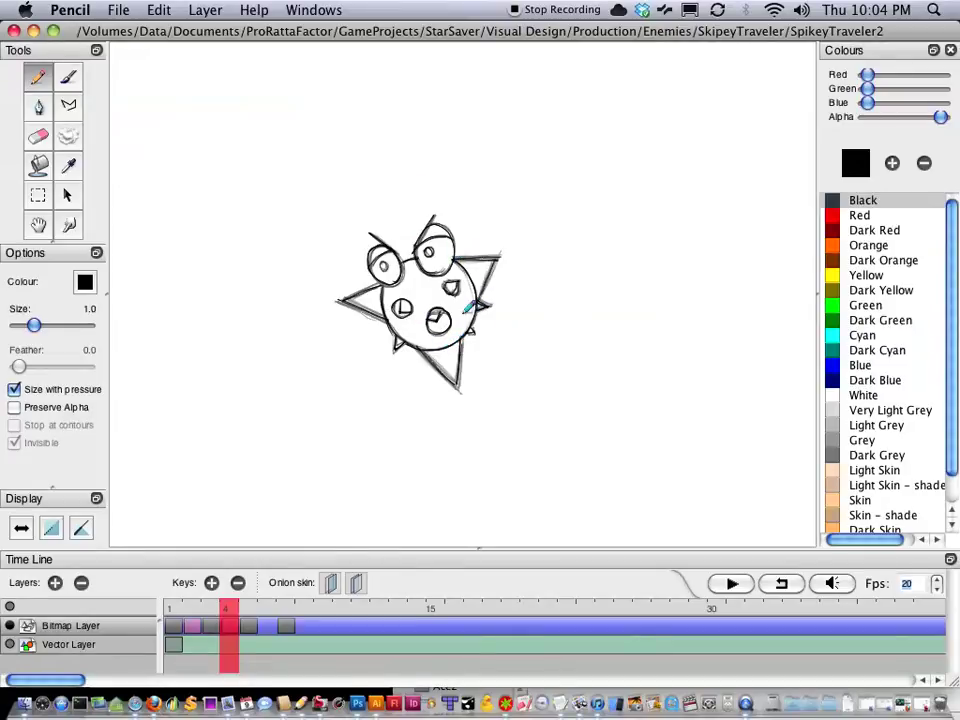
left_click(349, 582)
left_click(332, 582)
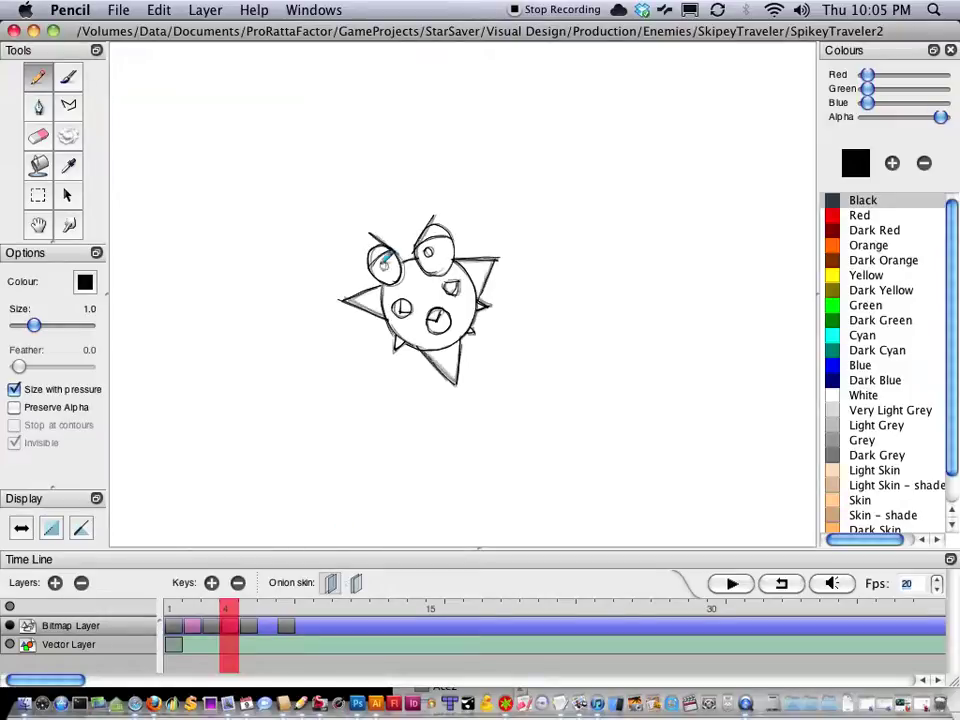
left_click(330, 583)
- Add a keyframe at frame 6 of the Bitmap Layer and show the previous and next frames as onion skins
mouse_move(229, 608)
left_mouse_down()
mouse_move(171, 608)
mouse_move(258, 600)
mouse_move(225, 608)
mouse_move(282, 608)
mouse_move(266, 608)
left_mouse_up()
left_click(212, 584)
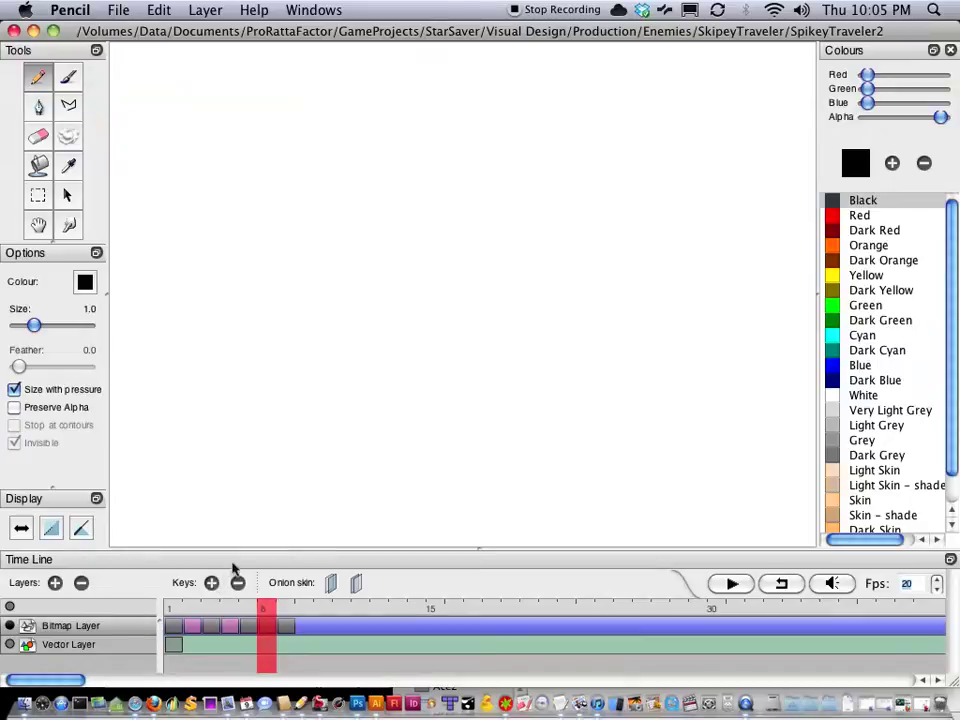
left_click(331, 585)
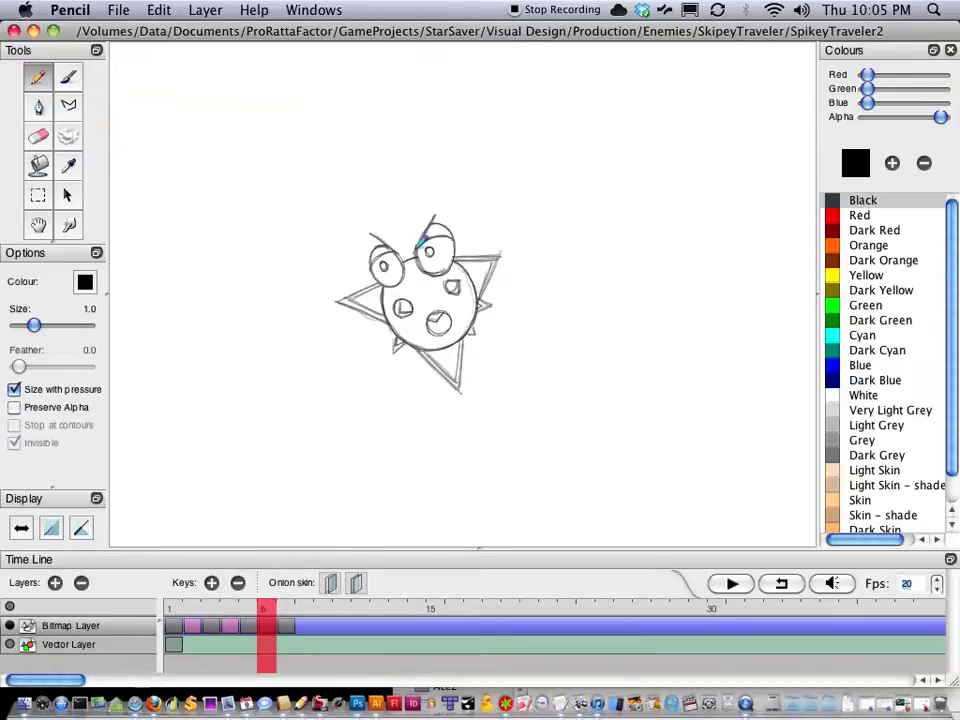
- Trace the creature's eyes, body outline, spikes and spots on frame 6, and hide the onion skins
mouse_move(420, 241)
left_mouse_down()
mouse_move(447, 213)
mouse_move(459, 229)
mouse_move(460, 256)
mouse_move(433, 272)
mouse_move(452, 237)
mouse_move(421, 247)
mouse_move(449, 233)
mouse_move(423, 238)
mouse_move(427, 227)
mouse_move(438, 221)
mouse_move(458, 252)
mouse_move(435, 276)
left_mouse_up()
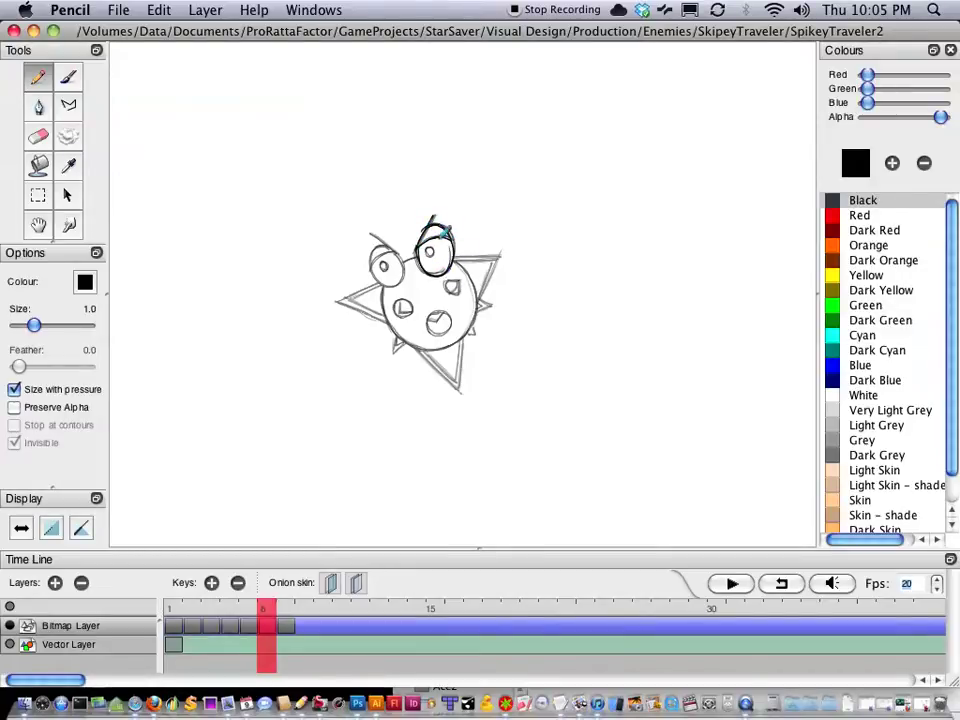
mouse_move(444, 232)
left_mouse_down()
mouse_move(405, 256)
mouse_move(420, 254)
mouse_move(385, 283)
mouse_move(390, 318)
mouse_move(414, 345)
mouse_move(435, 347)
mouse_move(477, 305)
left_mouse_up()
mouse_move(452, 259)
left_mouse_down()
mouse_move(479, 315)
mouse_move(463, 341)
left_mouse_up()
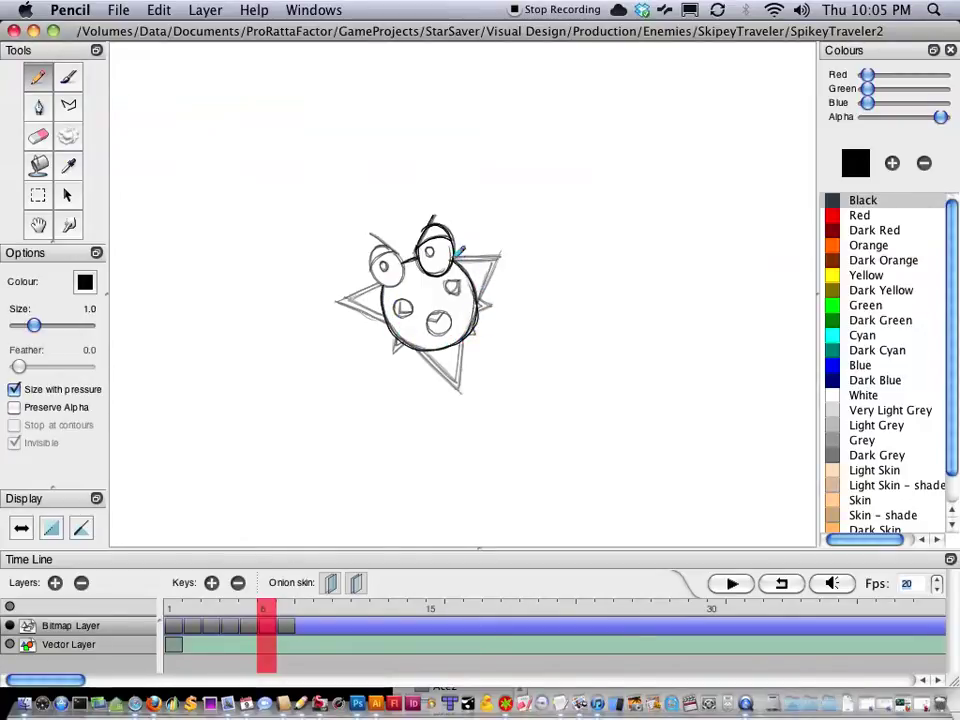
mouse_move(453, 261)
left_mouse_down()
mouse_move(477, 287)
mouse_move(458, 341)
left_mouse_up()
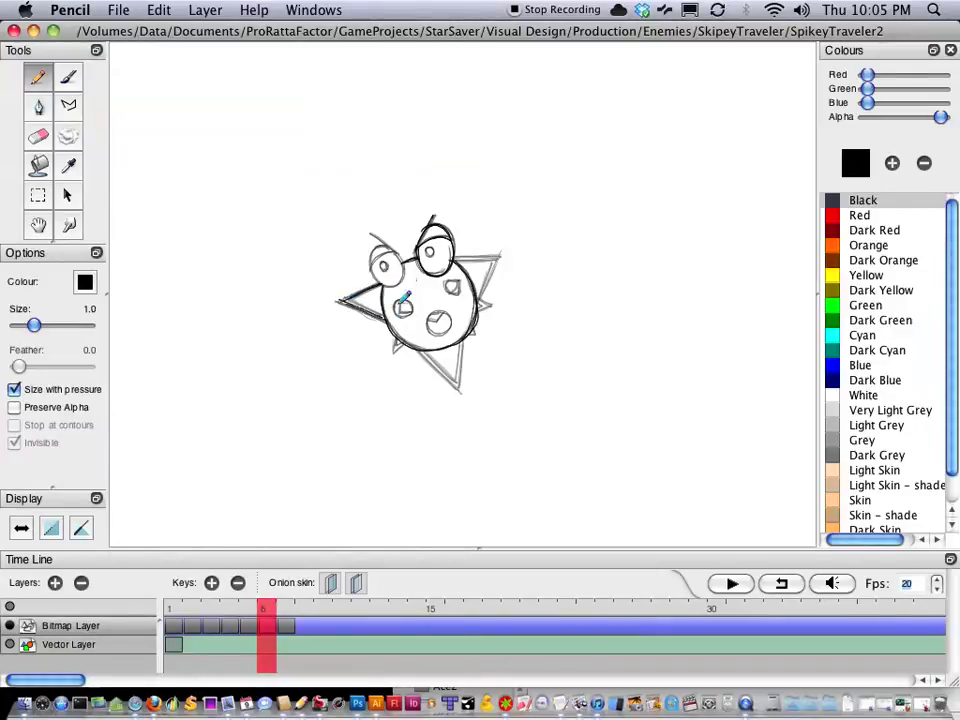
mouse_move(399, 301)
left_mouse_down()
mouse_move(398, 312)
mouse_move(411, 312)
mouse_move(404, 300)
mouse_move(445, 311)
left_mouse_up()
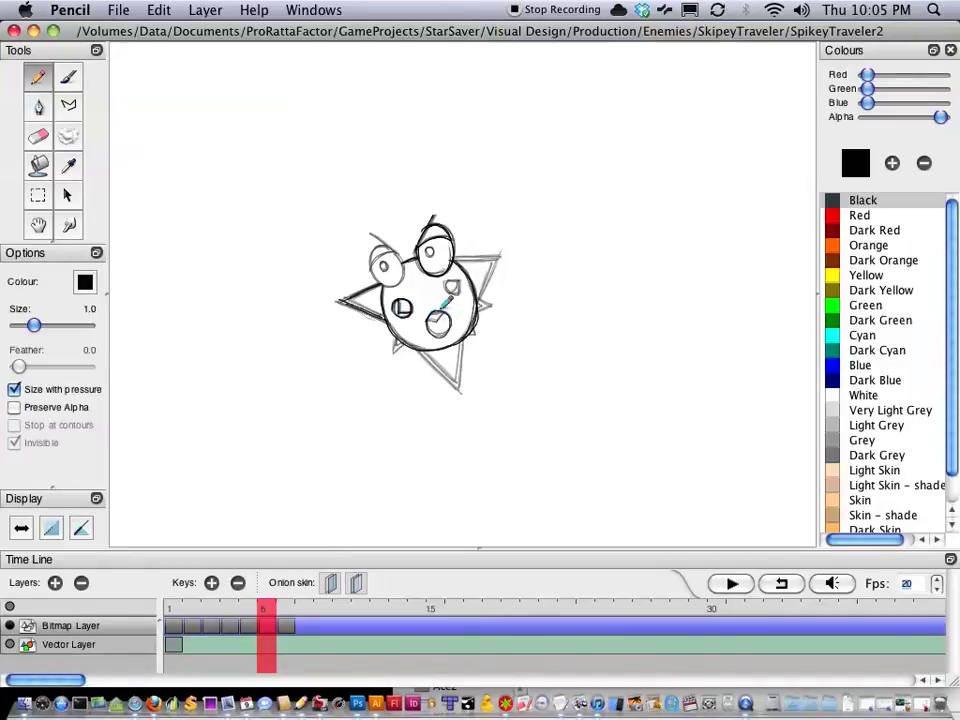
mouse_move(428, 320)
left_mouse_down()
mouse_move(441, 310)
mouse_move(428, 320)
left_mouse_up()
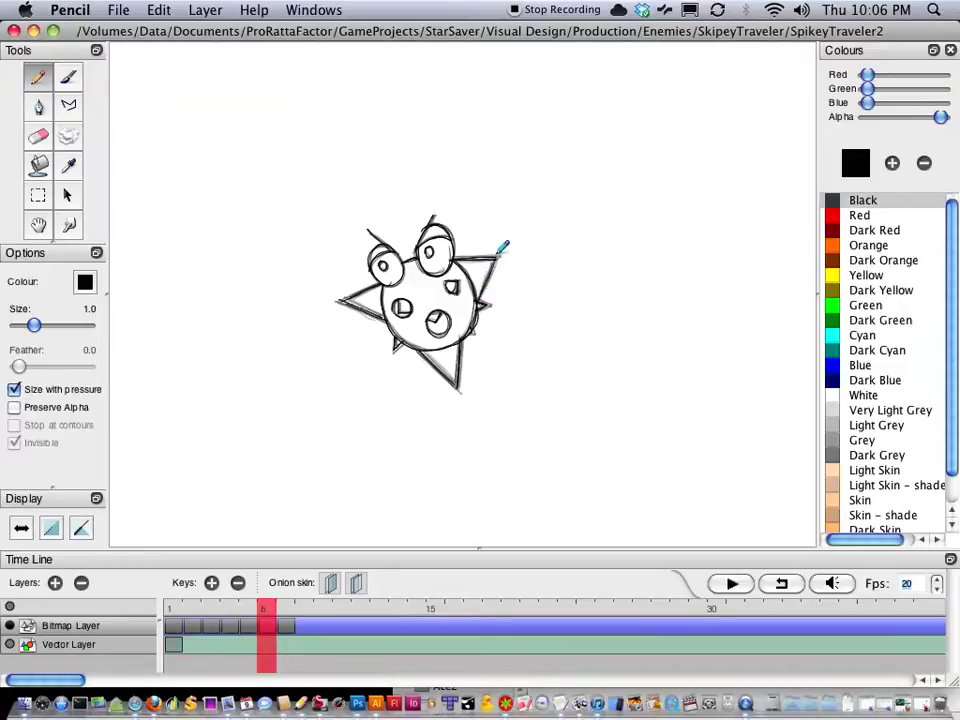
left_click(331, 583)
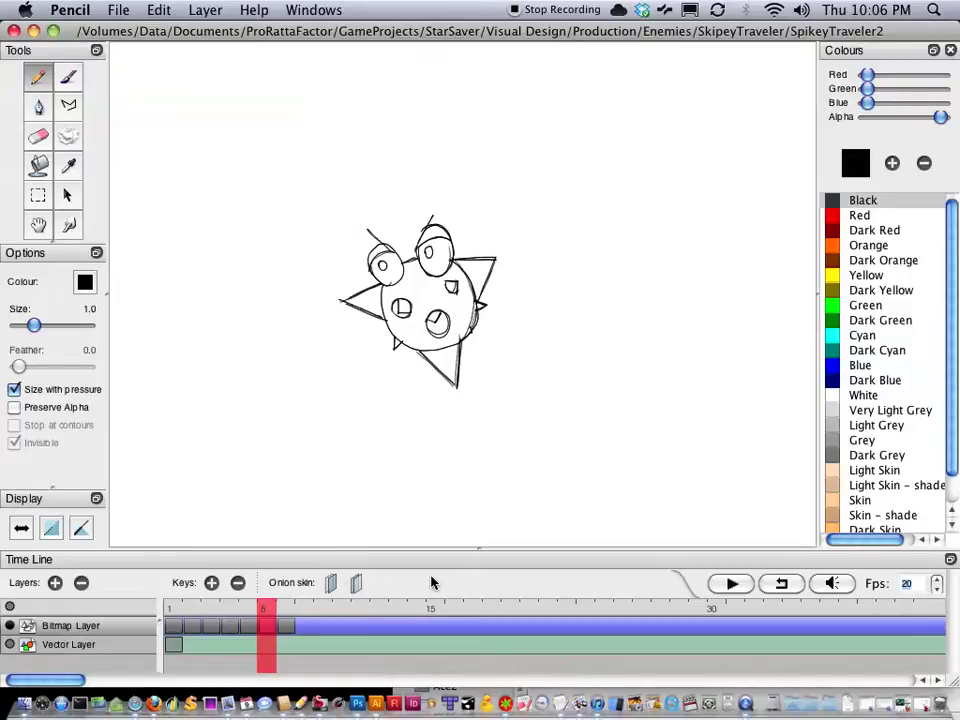
- Preview the creature animation in a loop from frame 1
left_click(781, 584)
mouse_move(268, 607)
left_mouse_down()
mouse_move(290, 610)
mouse_move(173, 605)
left_mouse_up()
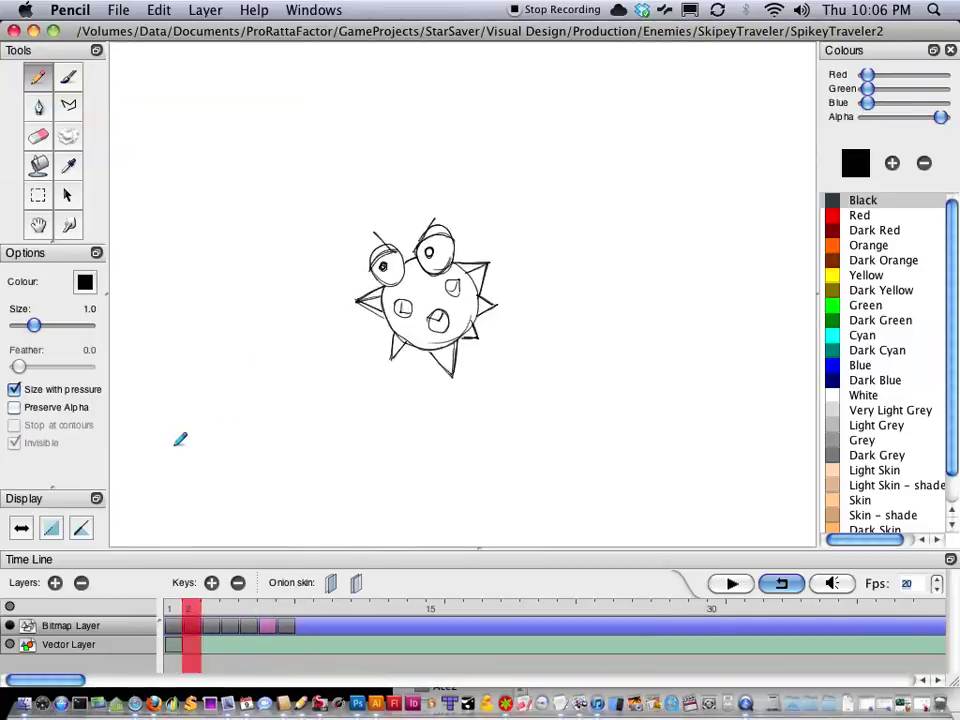
left_click(781, 584)
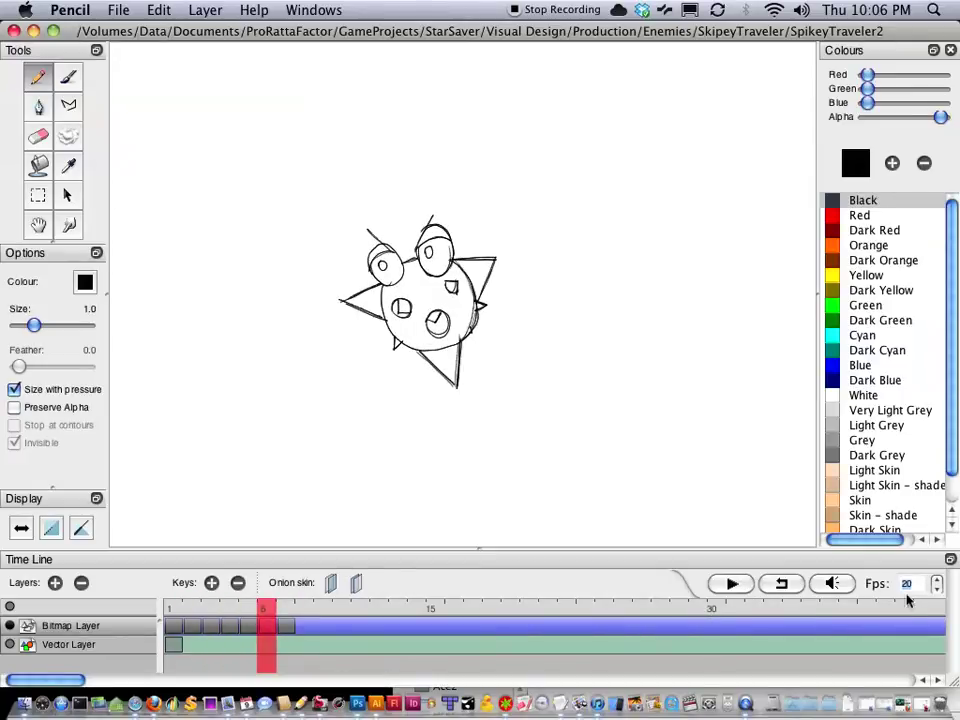
- Try the looped playback at 30 fps, return the frame rate to 20 fps and stop looping
left_click(938, 582)
double_click(938, 582)
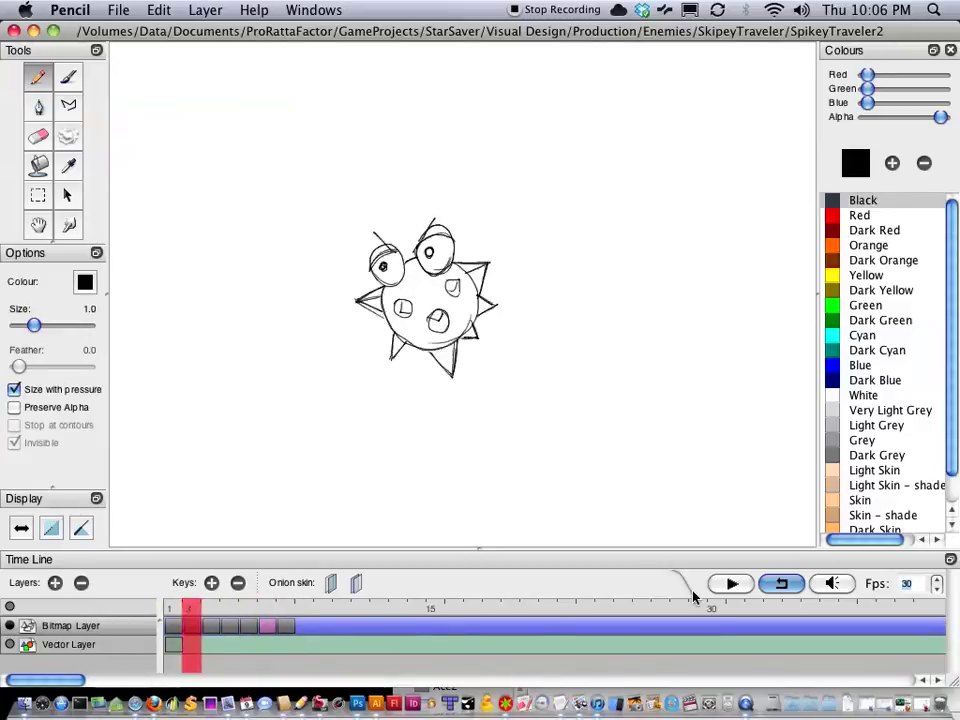
left_click(938, 592)
left_click(938, 592)
left_click(938, 592)
left_click(938, 592)
left_click(938, 592)
left_click(938, 592)
left_click(938, 592)
left_click(937, 592)
left_click(937, 592)
left_click(937, 593)
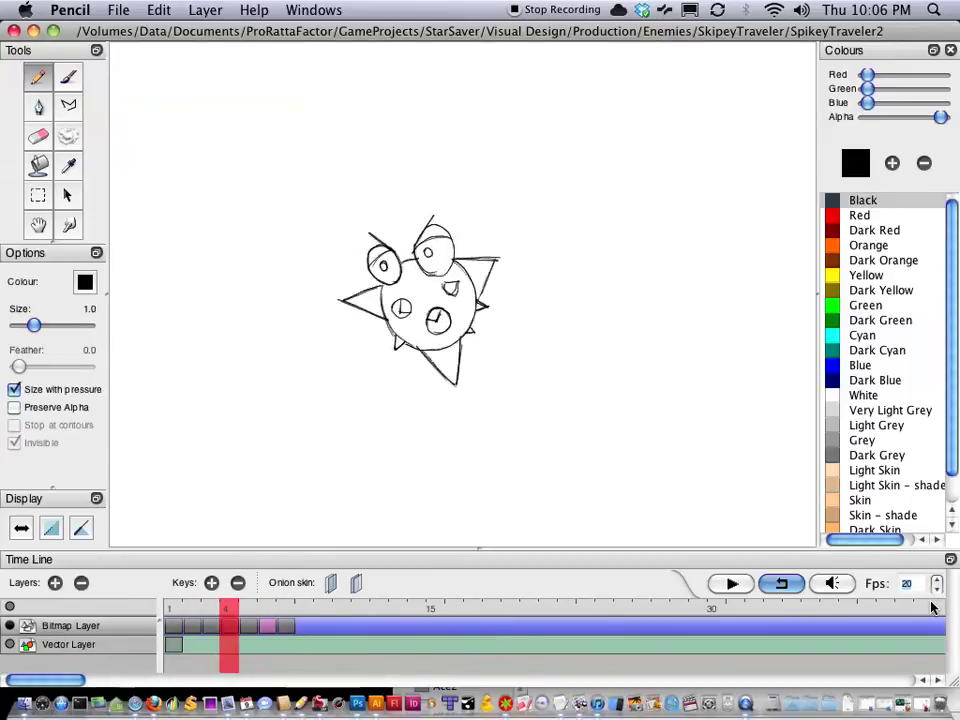
left_click(768, 586)
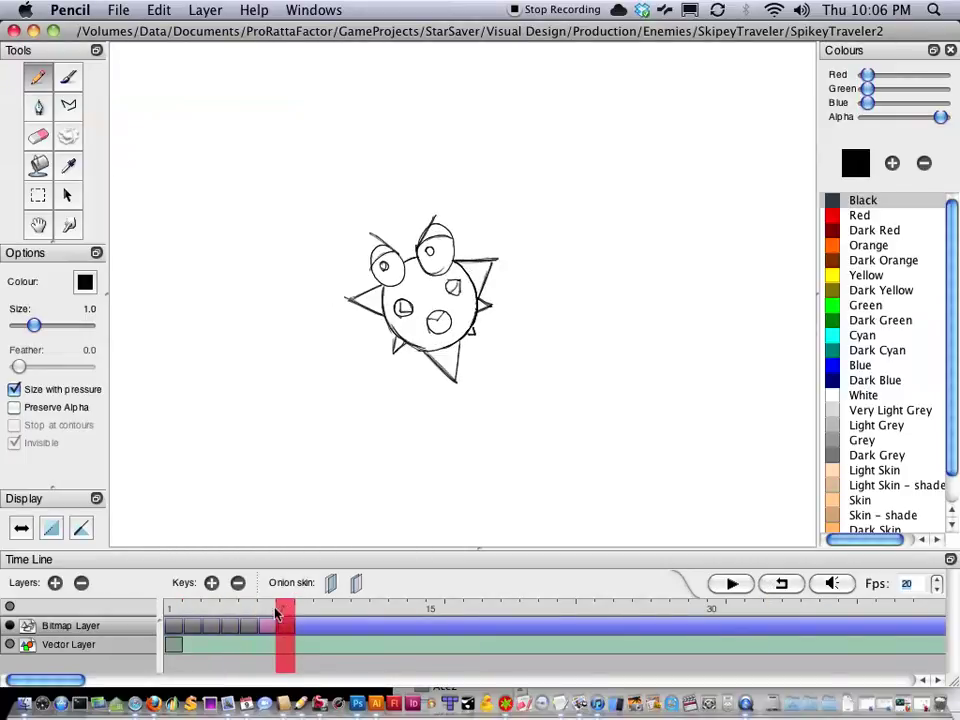
- Save the animation as a new file named SpikeyTraveler3 in the SkipeyTraveler folder
left_click(119, 14)
left_click(128, 106)
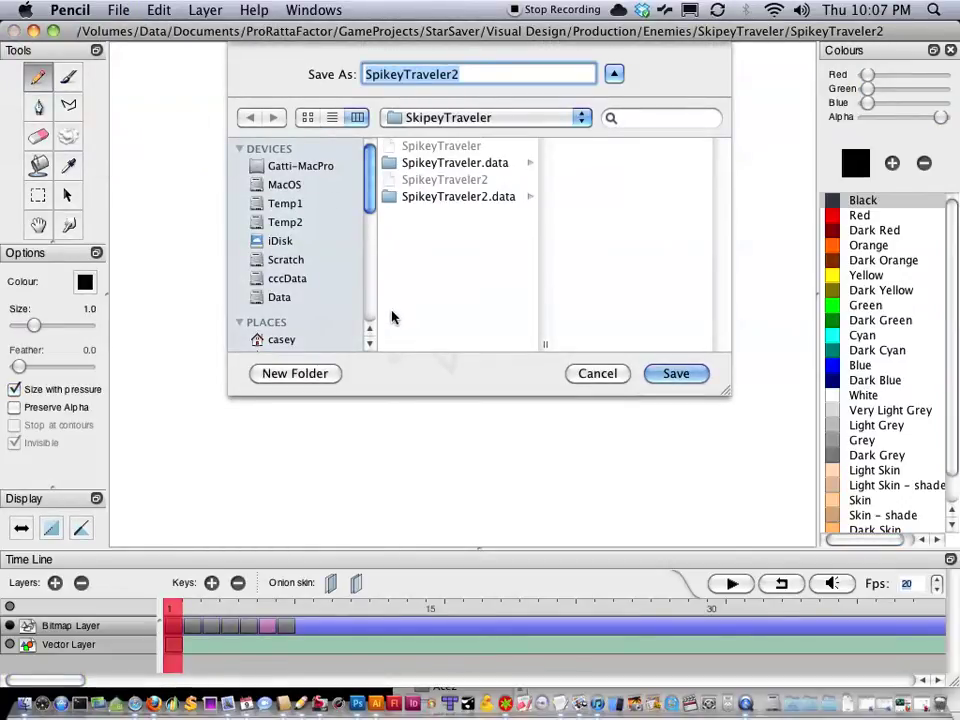
left_click(459, 75)
left_click_drag(452, 75, 465, 76)
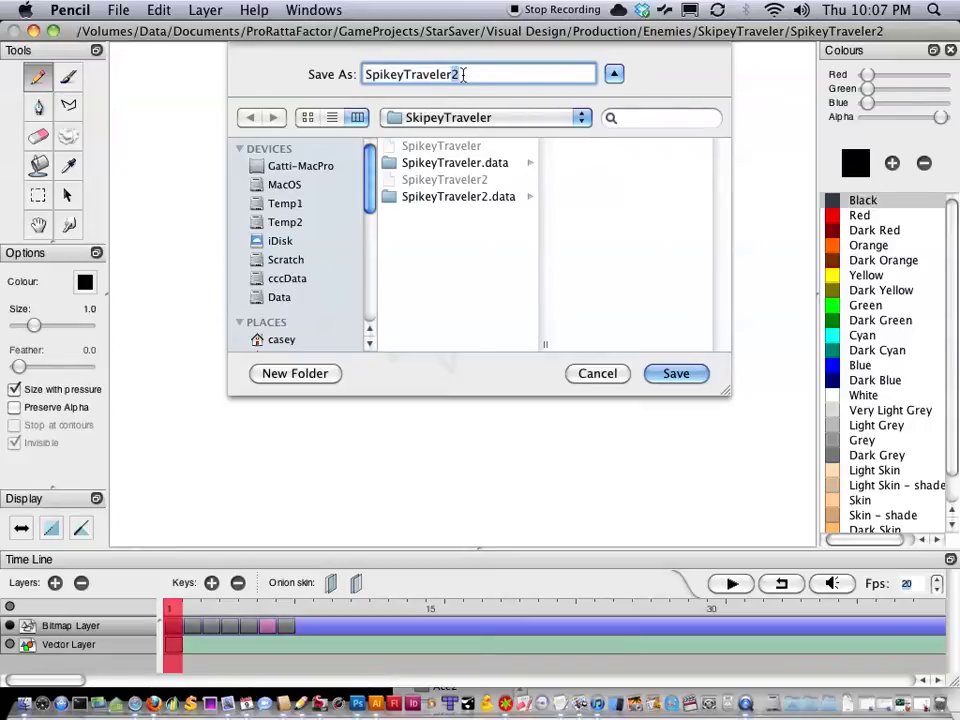
type("3")
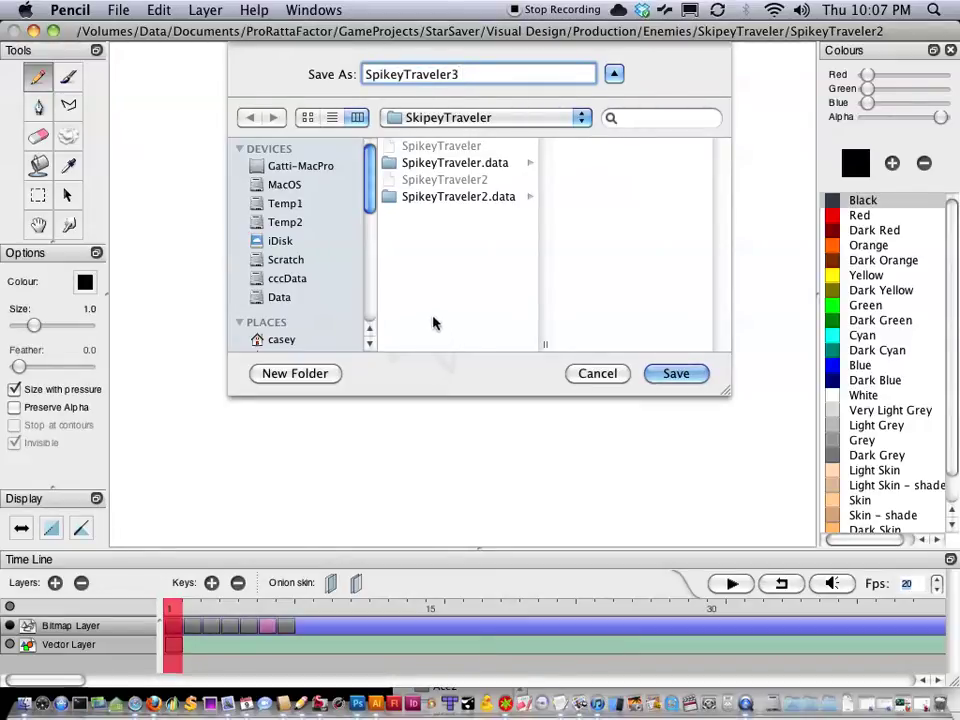
left_click(687, 376)
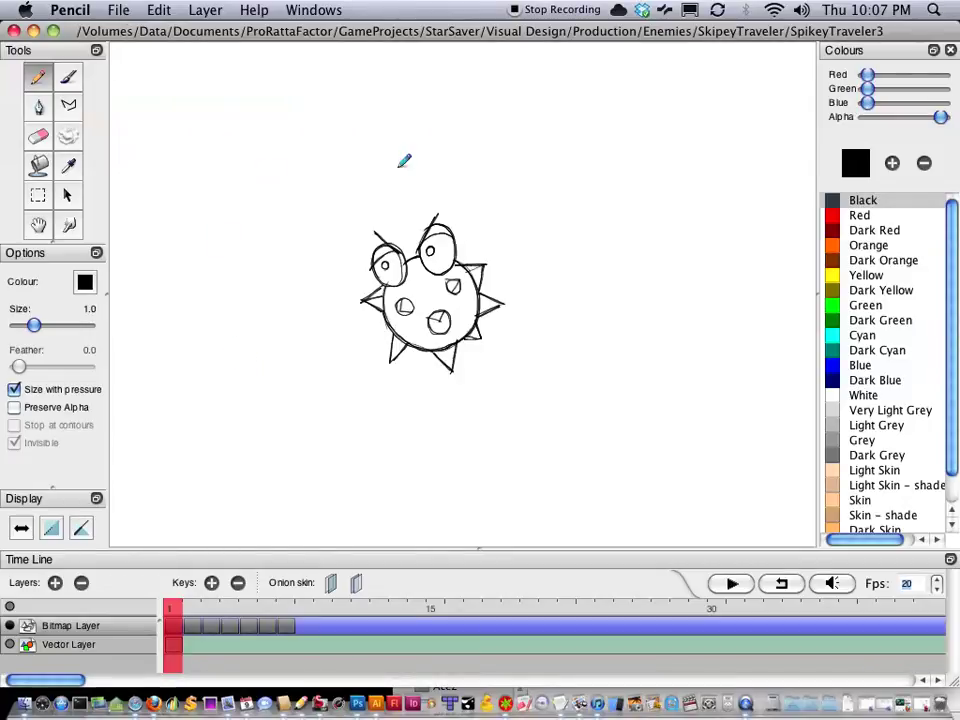
- Sketch a rectangular grid of five columns and four rows above and to the right of the creature on frame 1
mouse_move(536, 252)
left_mouse_down()
mouse_move(552, 80)
mouse_move(791, 71)
mouse_move(791, 259)
mouse_move(537, 251)
mouse_move(533, 132)
mouse_move(543, 64)
left_mouse_up()
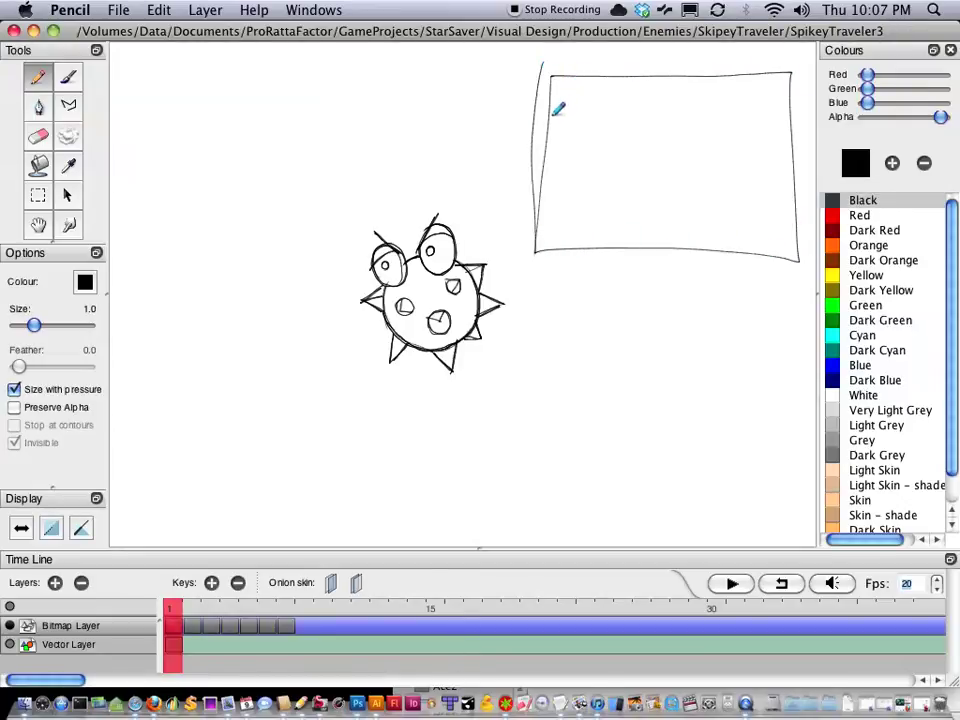
left_click_drag(600, 77, 607, 253)
left_click_drag(652, 73, 652, 245)
left_click_drag(705, 76, 707, 244)
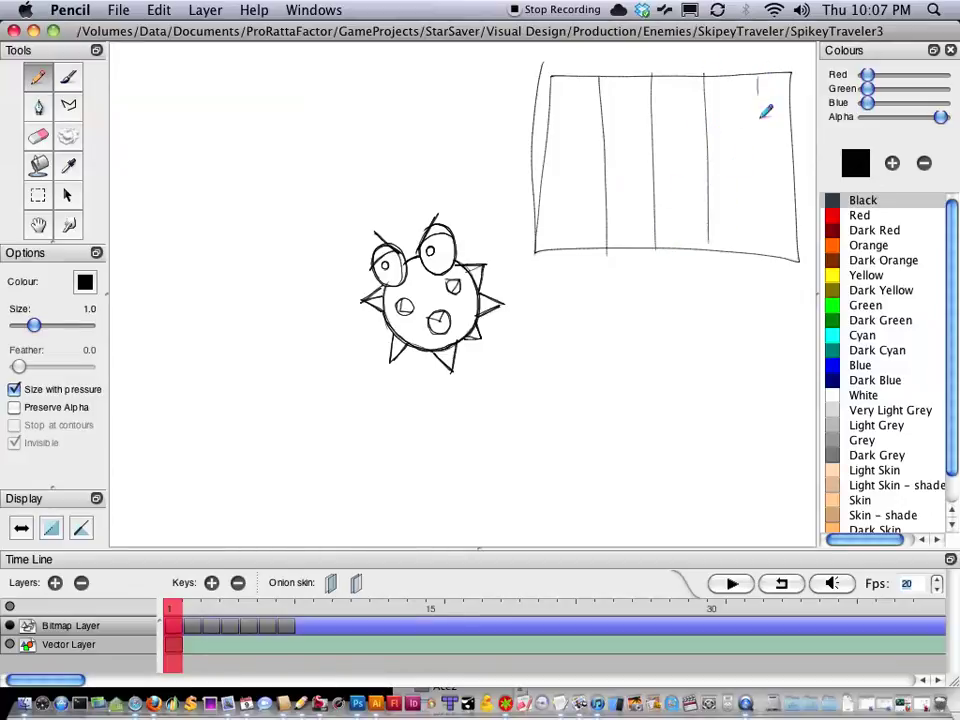
left_click_drag(757, 78, 758, 243)
left_click_drag(796, 115, 545, 116)
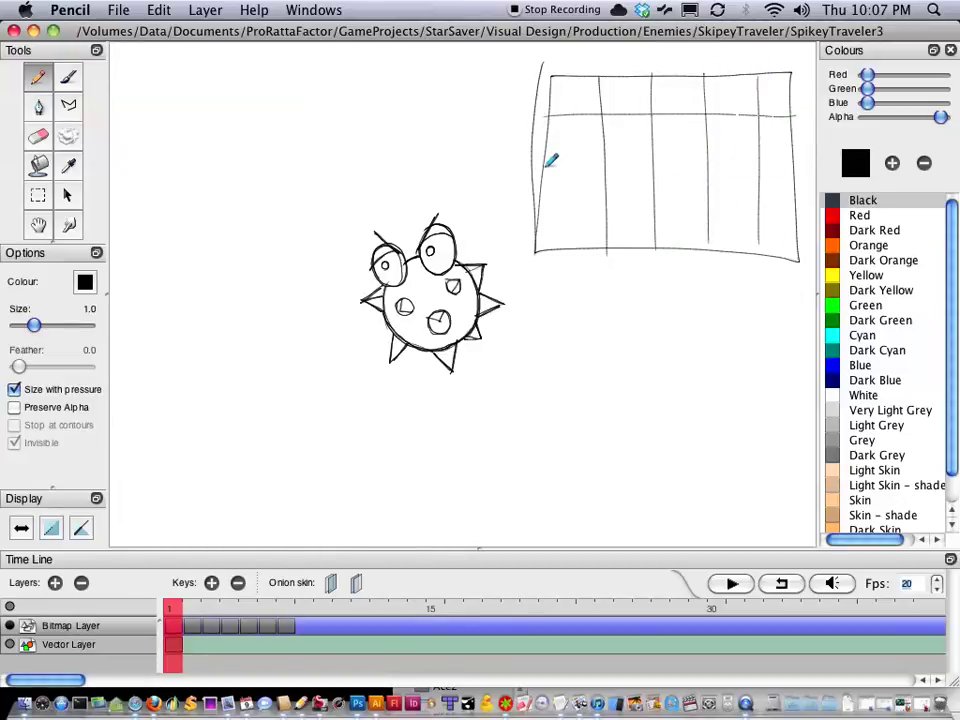
mouse_move(547, 165)
left_mouse_down()
mouse_move(795, 166)
mouse_move(809, 187)
mouse_move(721, 204)
mouse_move(531, 209)
left_mouse_up()
- Draw an X in the grid's bottom-left cell and another in the middle cell of the third row
mouse_move(606, 211)
left_mouse_down()
mouse_move(543, 245)
mouse_move(592, 247)
left_mouse_up()
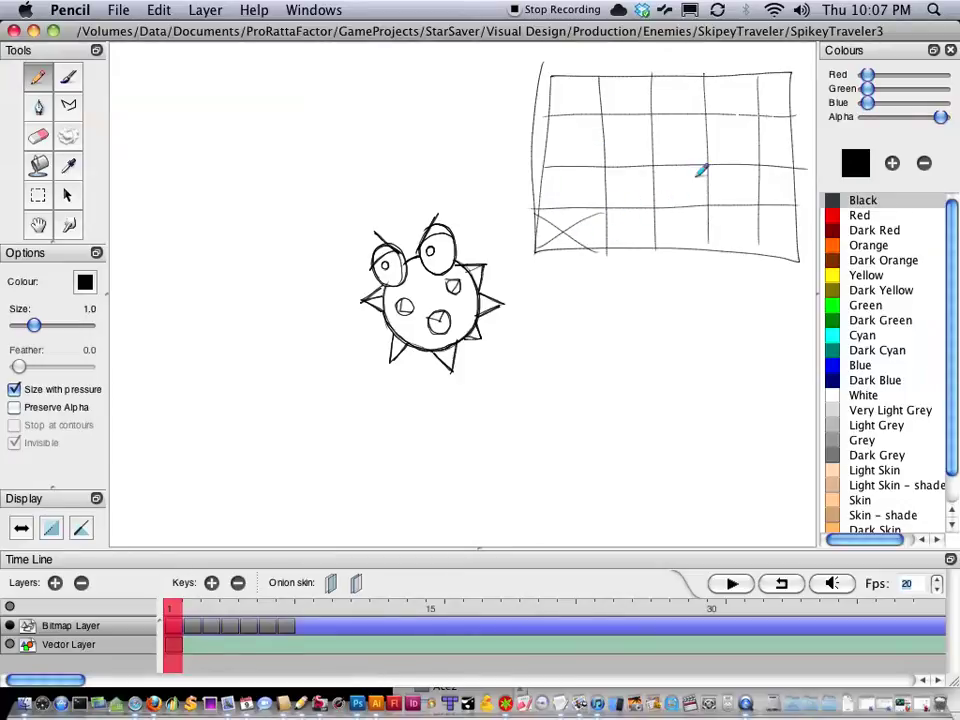
left_click_drag(701, 172, 658, 203)
left_click_drag(660, 170, 700, 198)
mouse_move(174, 612)
left_mouse_down()
mouse_move(250, 617)
mouse_move(160, 617)
left_mouse_up()
- Circle the creature and link it by a curved line to the grid's top row, with a small circle in each of its cells
mouse_move(322, 278)
left_mouse_down()
mouse_move(370, 193)
mouse_move(487, 222)
mouse_move(457, 397)
mouse_move(320, 250)
left_mouse_up()
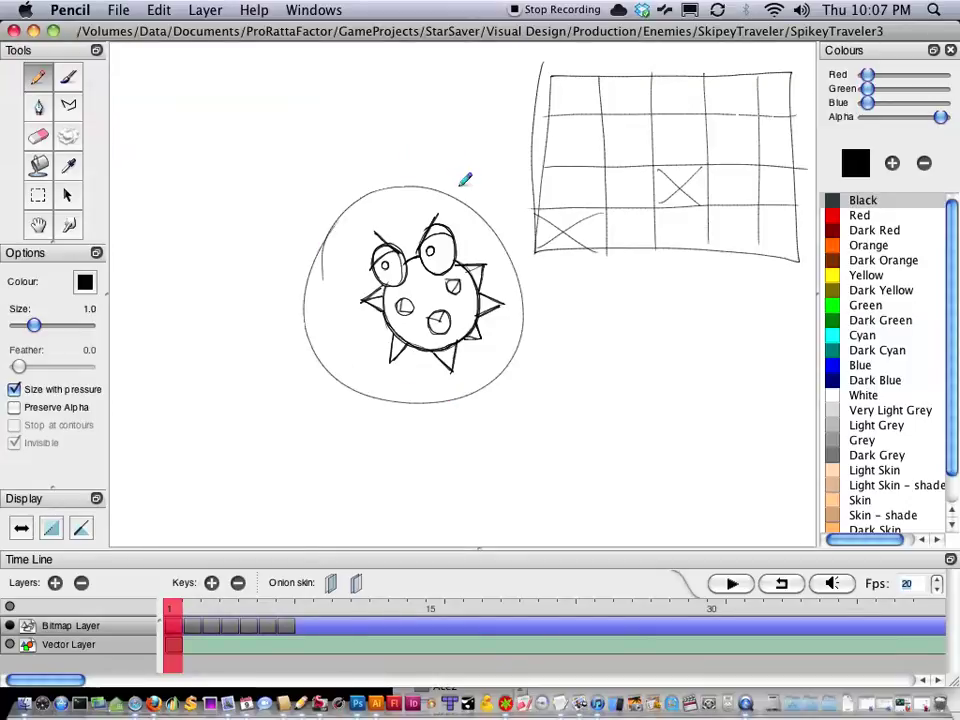
mouse_move(458, 188)
left_mouse_down()
mouse_move(534, 96)
mouse_move(586, 82)
mouse_move(638, 84)
mouse_move(632, 90)
mouse_move(680, 100)
mouse_move(679, 88)
mouse_move(744, 78)
mouse_move(795, 92)
mouse_move(786, 86)
left_mouse_up()
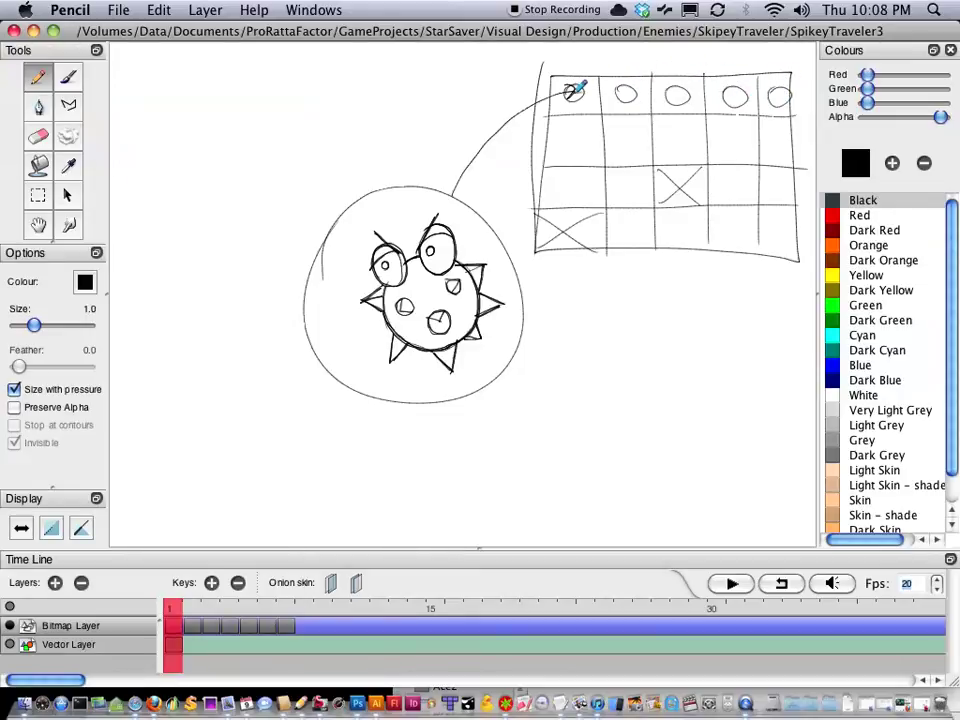